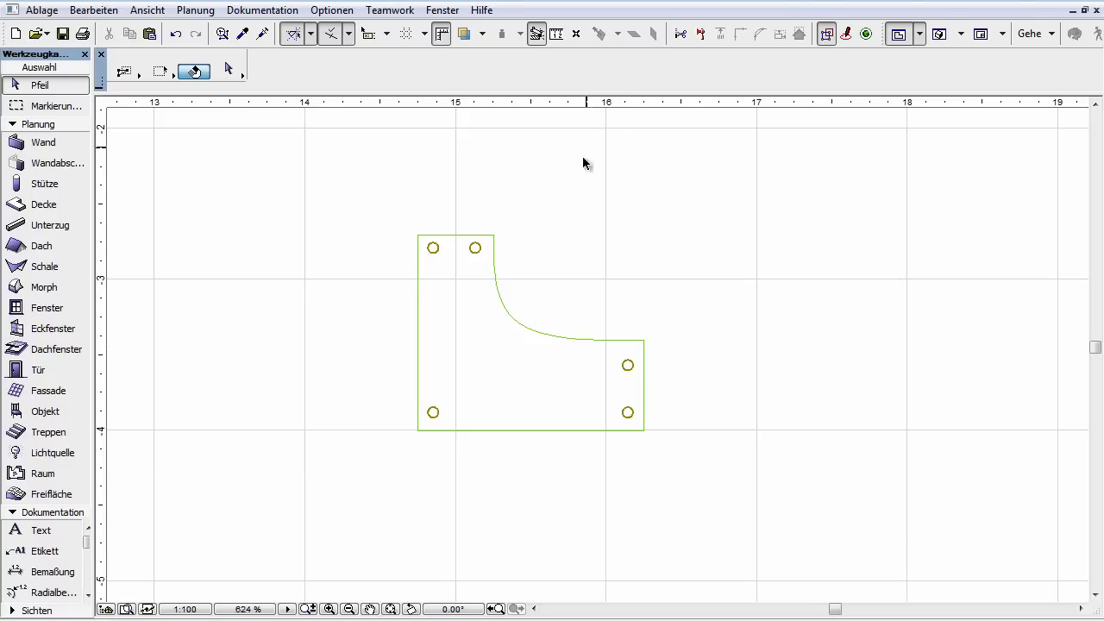
Check the corner desk in 3D, then marquee-select its top and four legs in the plan.
click(545, 379)
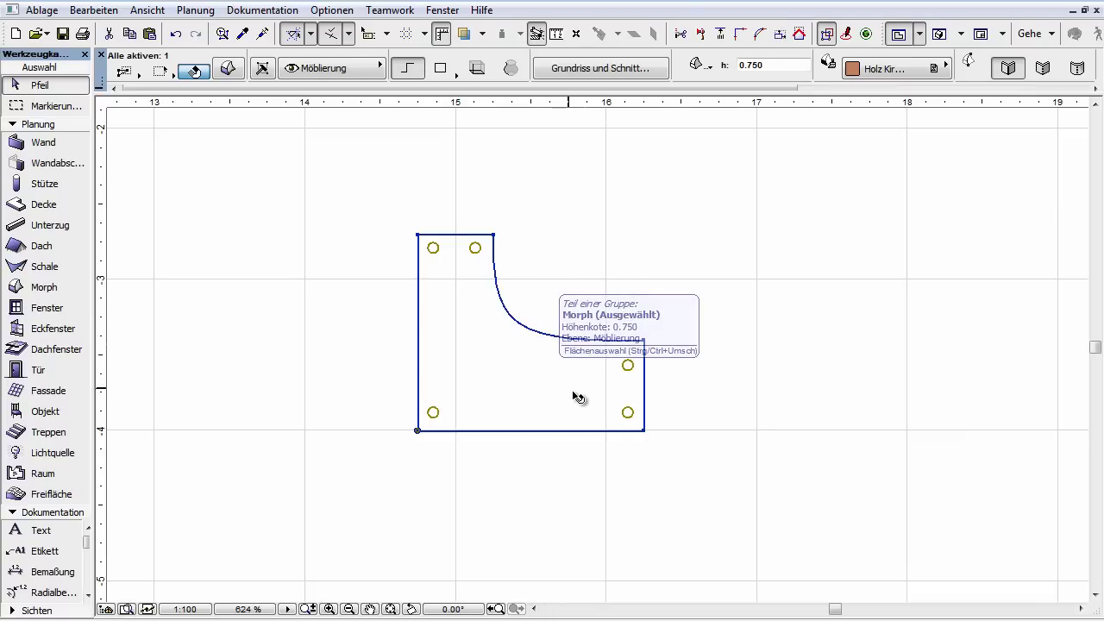
click(627, 417)
click(725, 442)
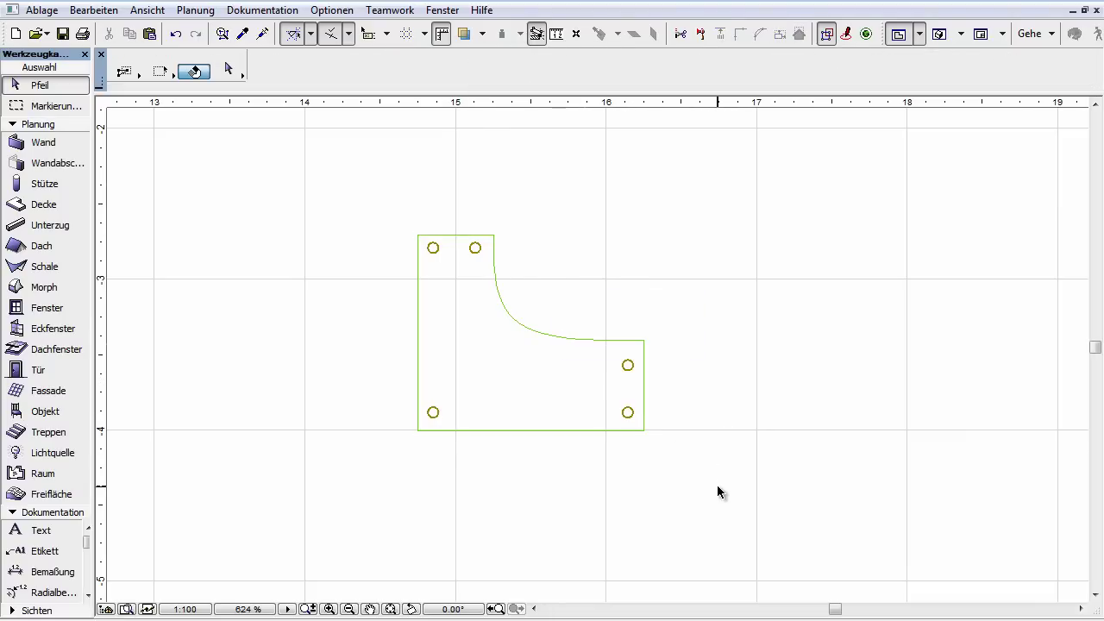
click(942, 35)
click(900, 37)
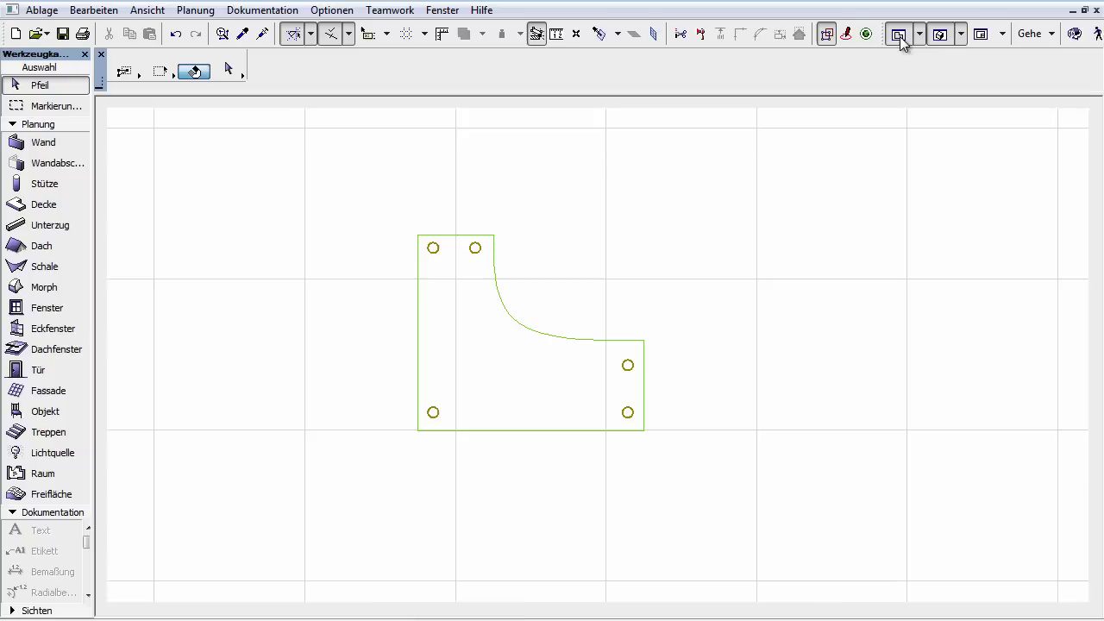
mouse_move(703, 466)
mouse_down()
mouse_move(425, 286)
mouse_move(361, 190)
mouse_up()
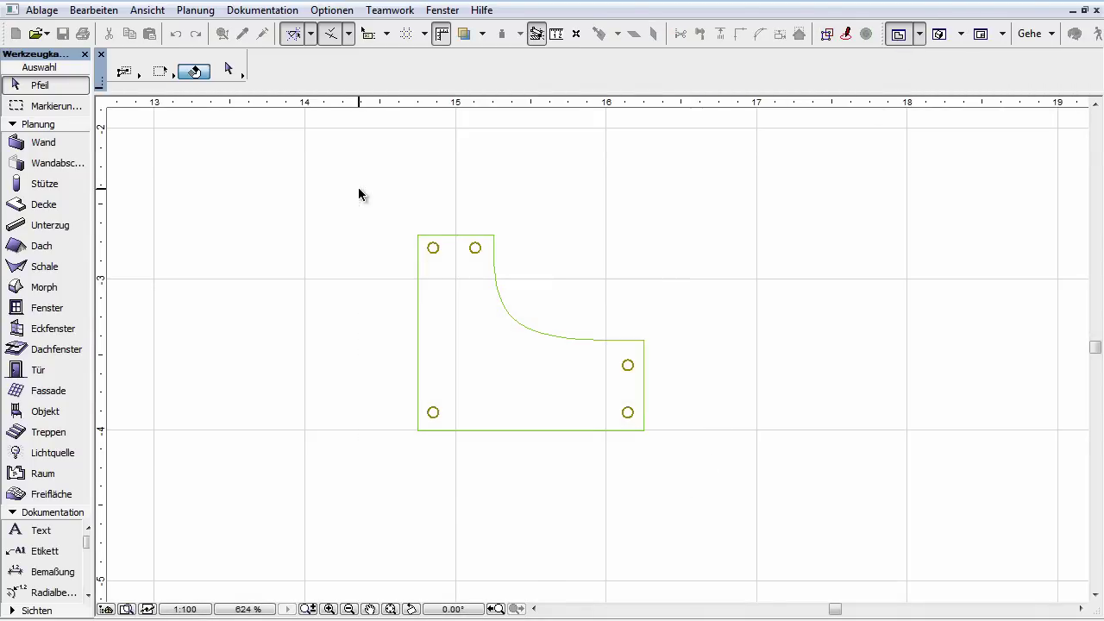
click(42, 12)
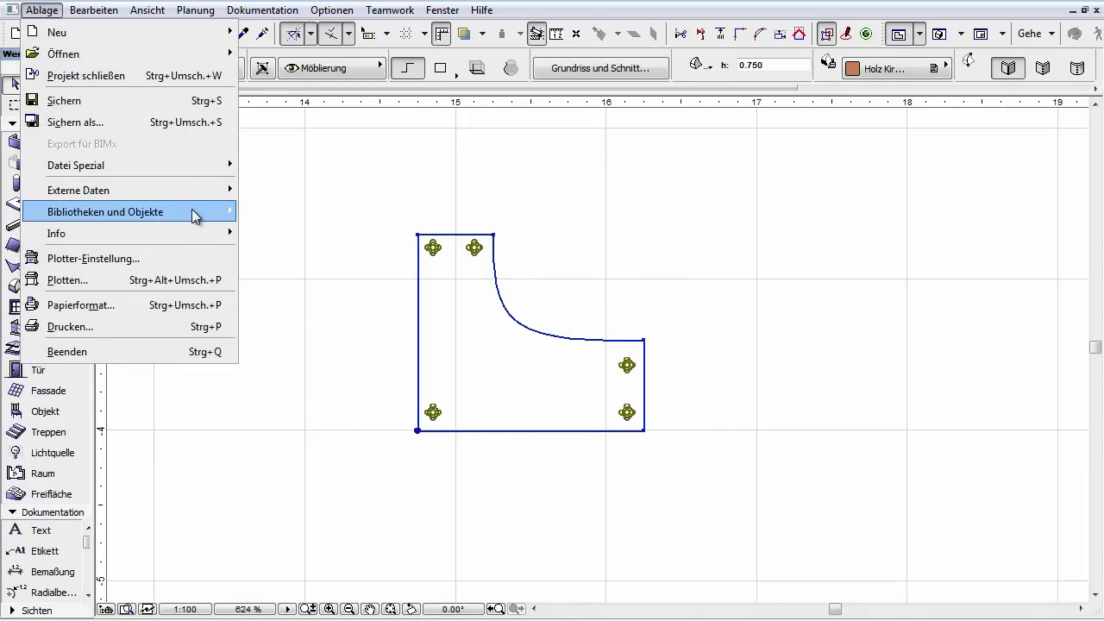
mouse_move(105, 212)
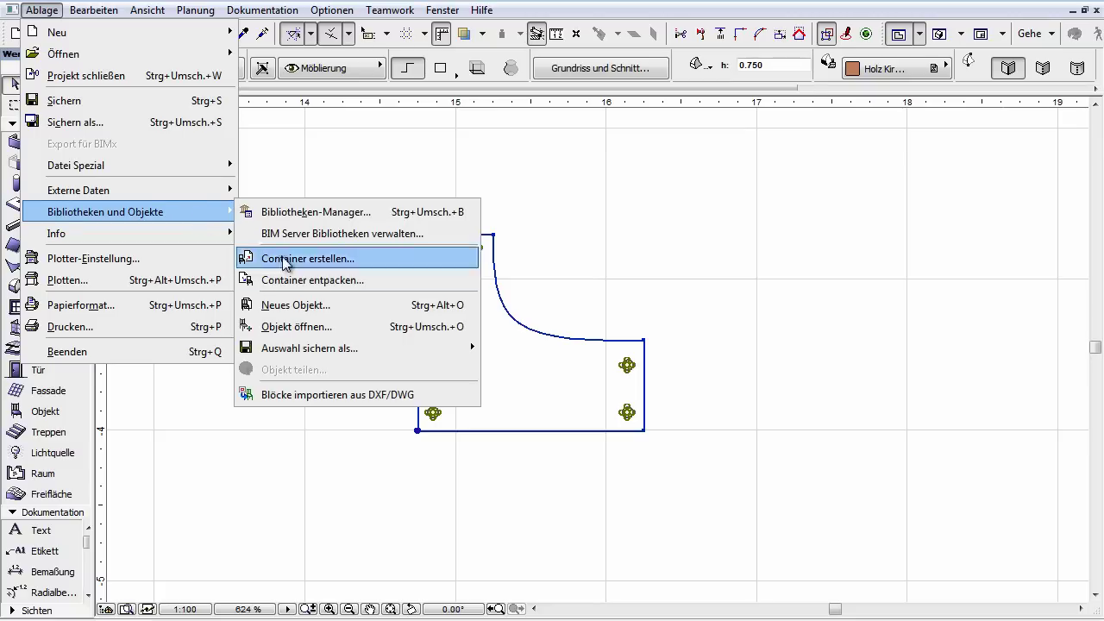
mouse_move(345, 348)
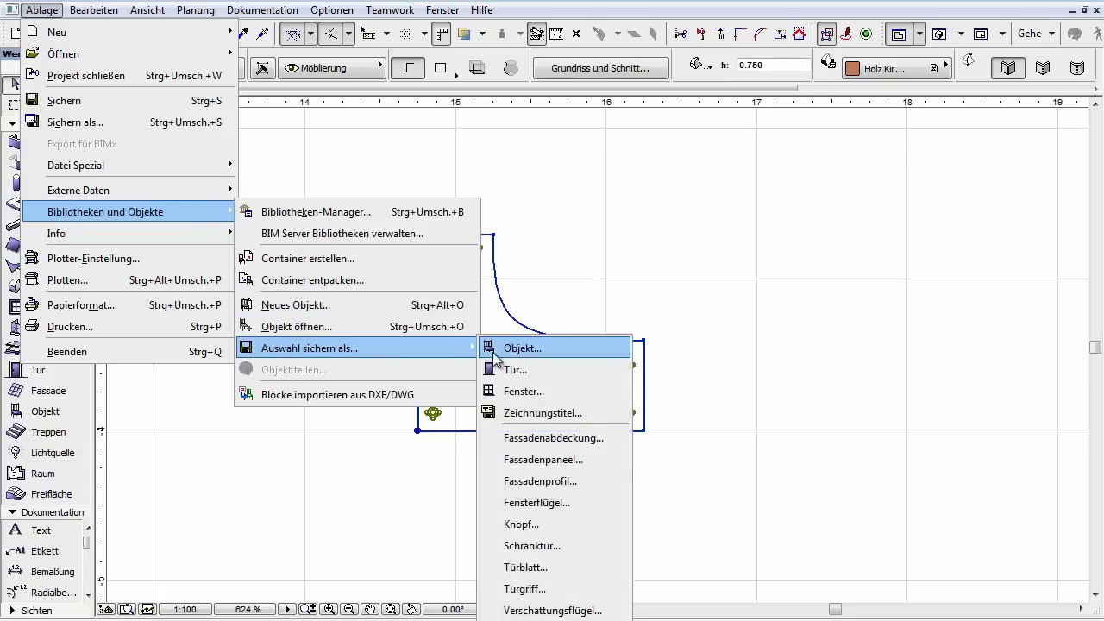
Name the new library object 'Individuelle Tisch'.
click(578, 353)
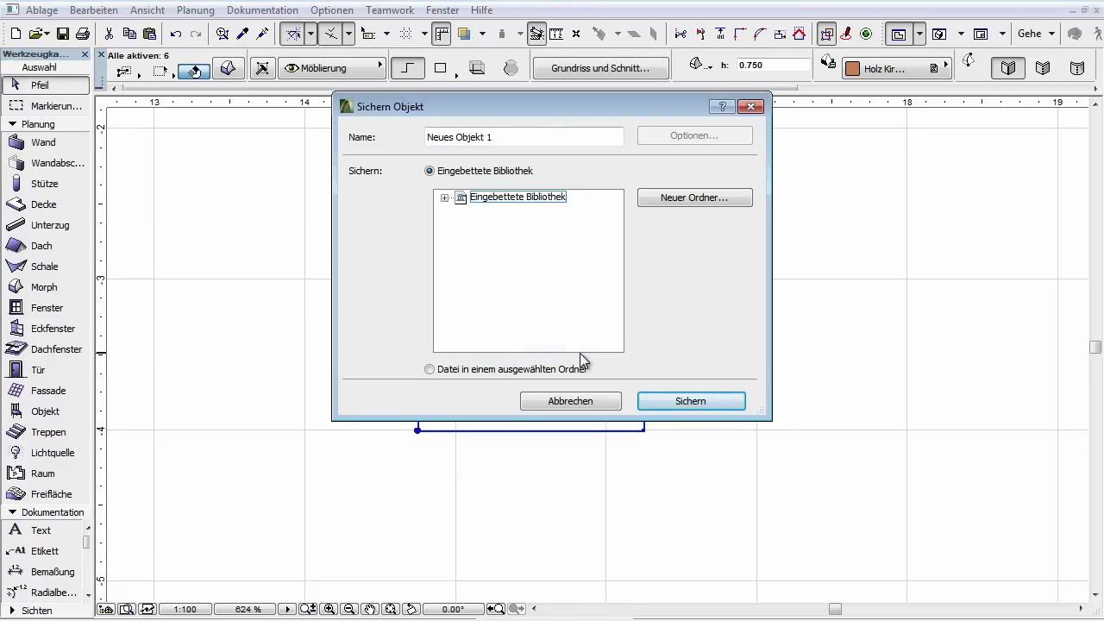
drag(506, 136, 432, 135)
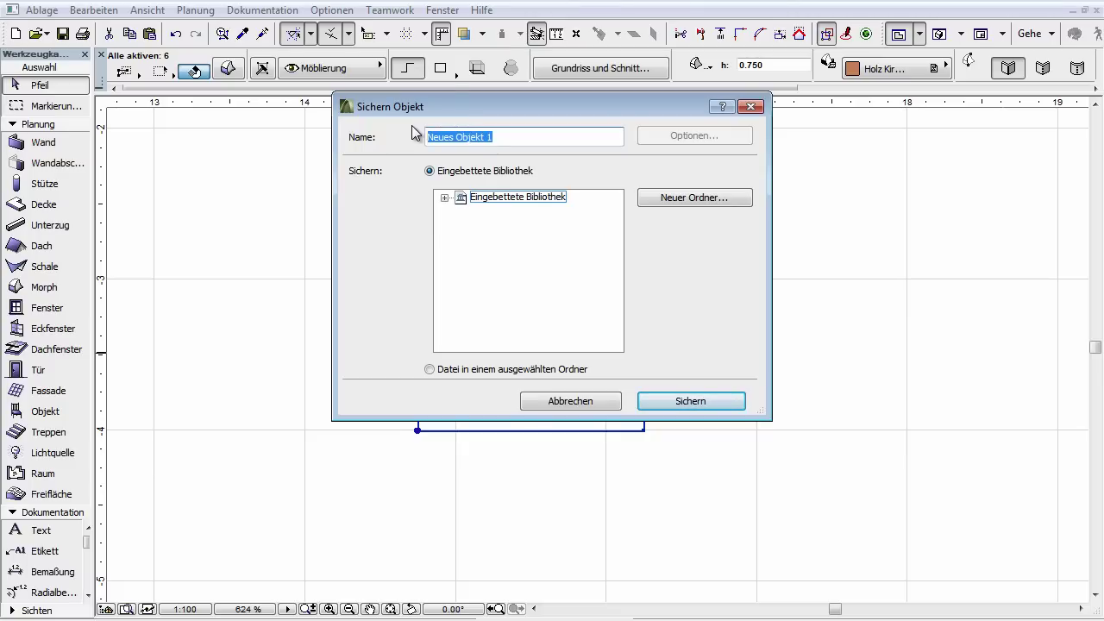
text(Indivi)
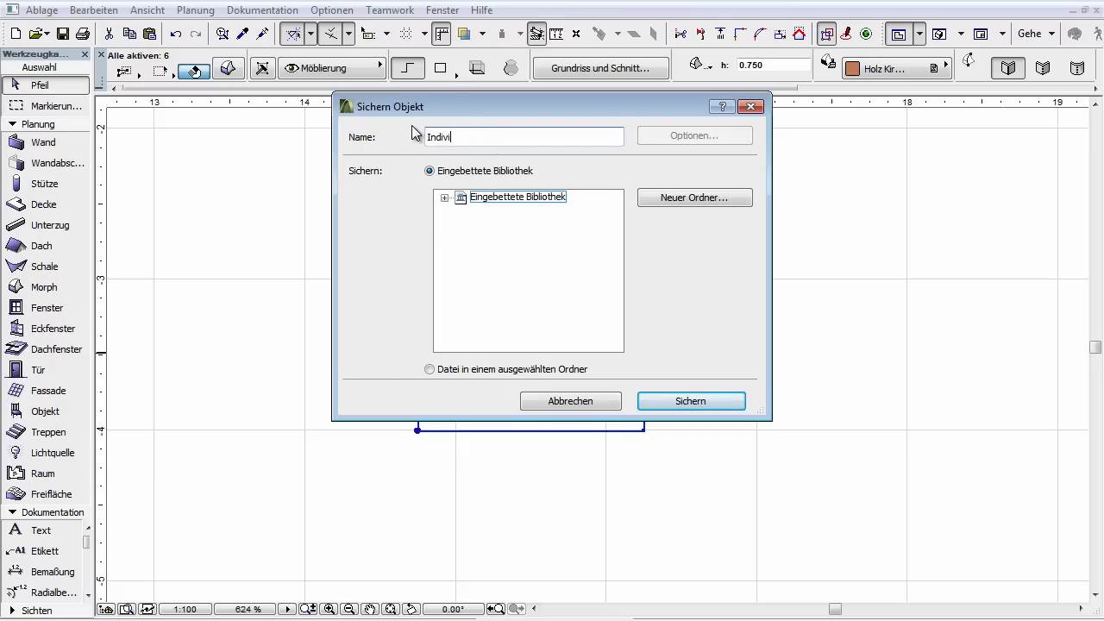
text(duelle )
text(Tisch)
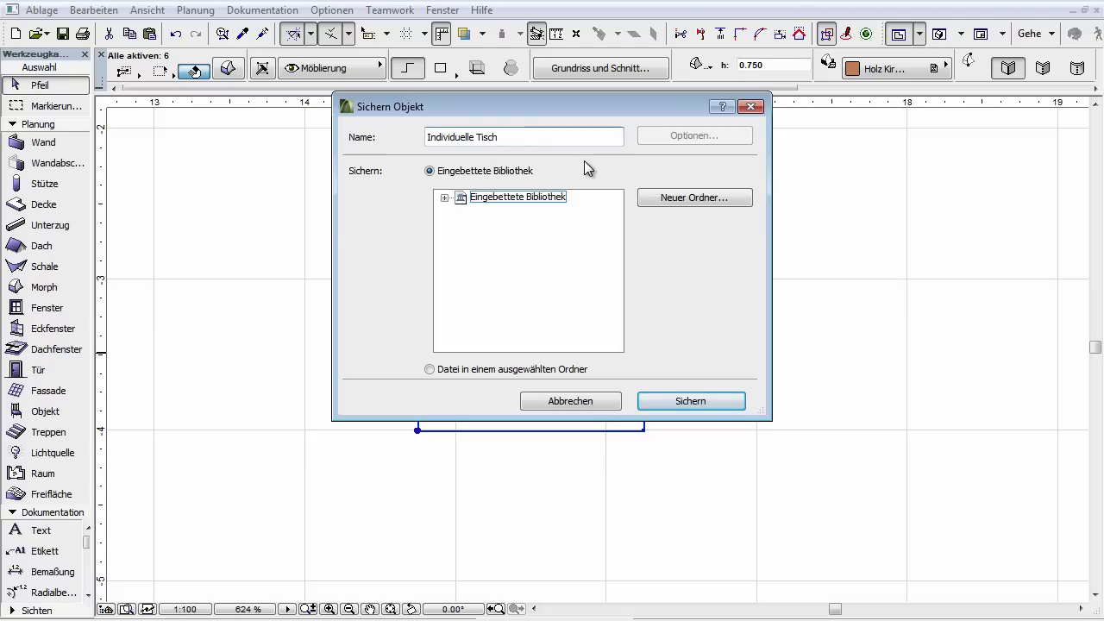
Create a folder 'Individuelle Objekte' and save the object into it.
click(647, 203)
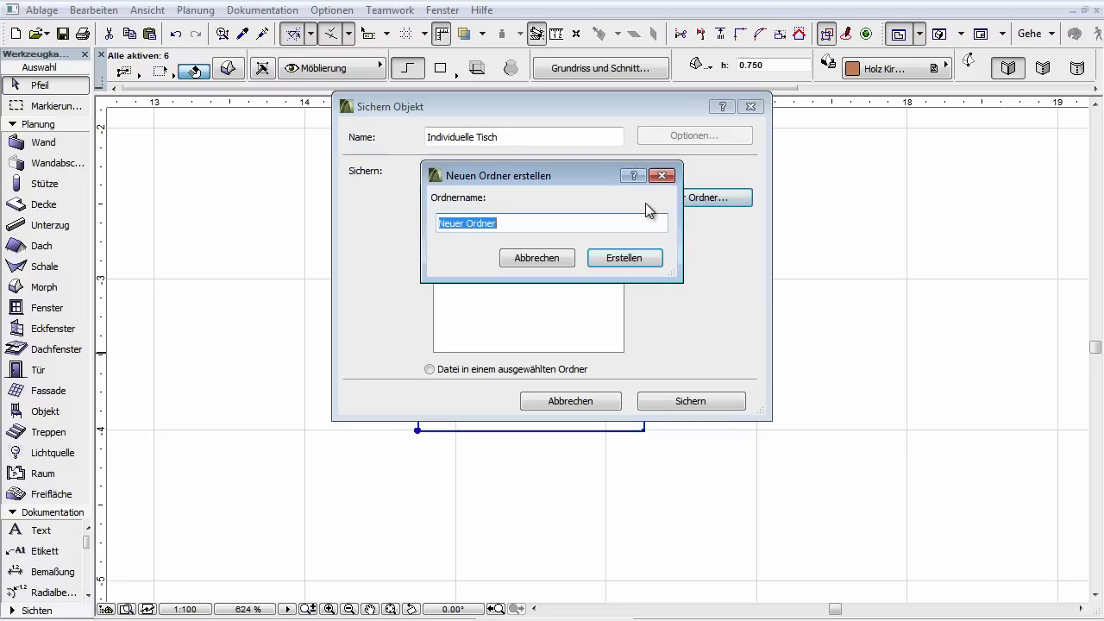
text(Indivi)
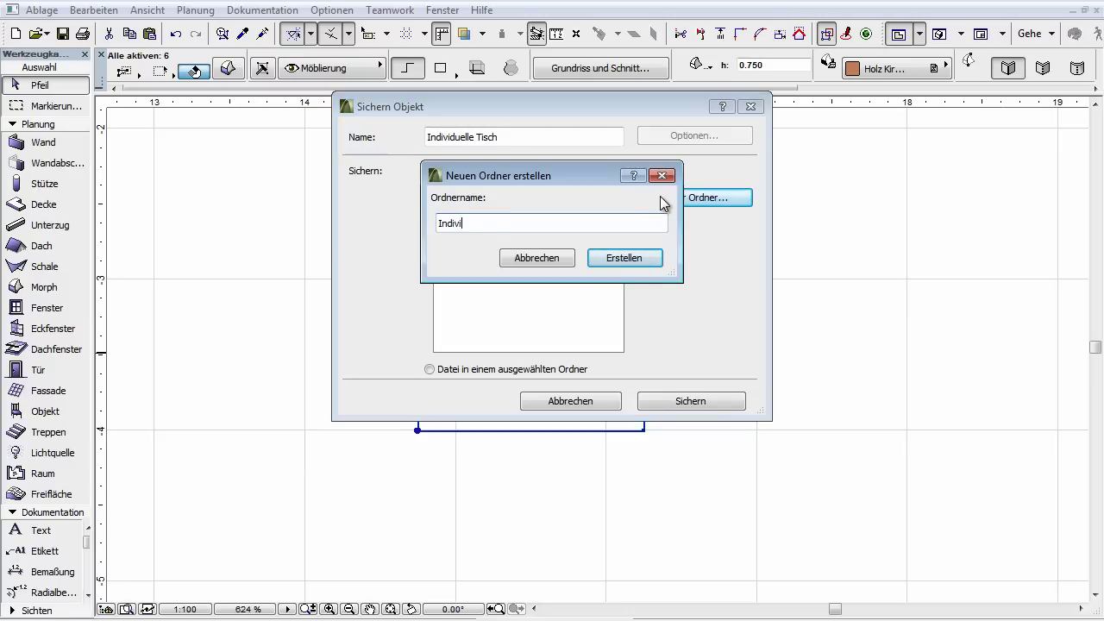
text(duelle O)
text(bje)
text(kte)
click(660, 261)
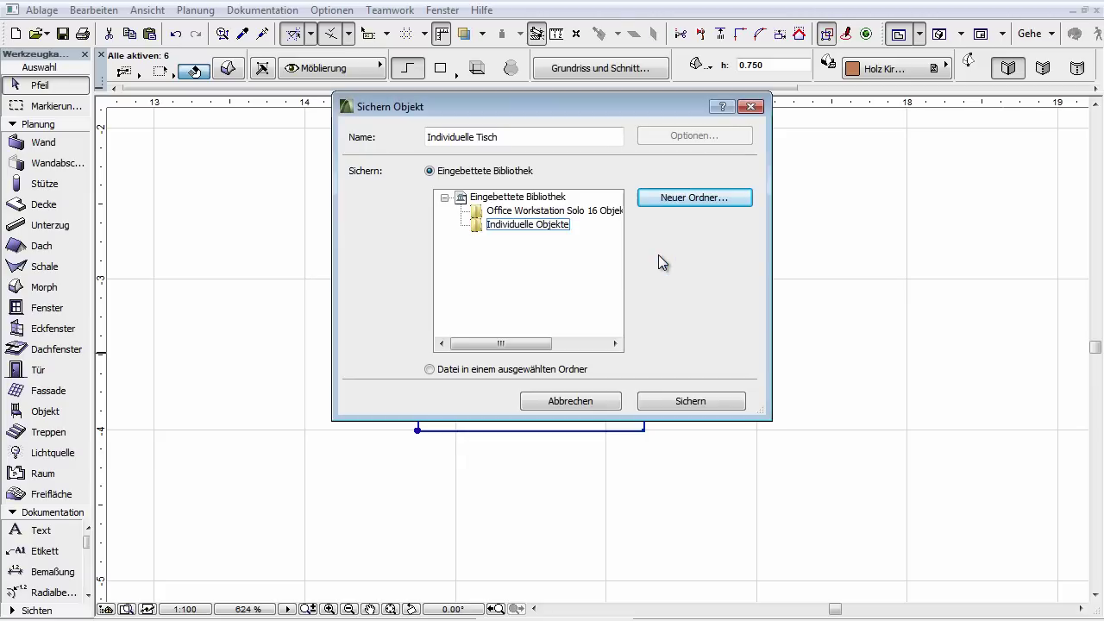
click(723, 409)
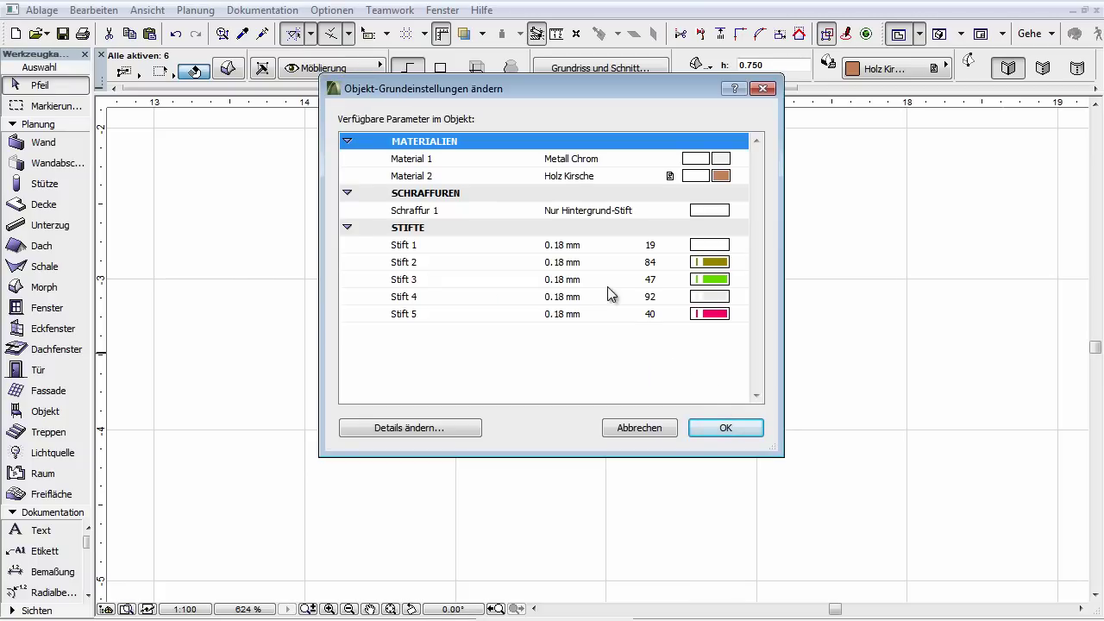
Rename Material 1 to Tischbein, Material 2 to Tischplatte, and Stift 3 to Tischplatte Stift.
click(442, 157)
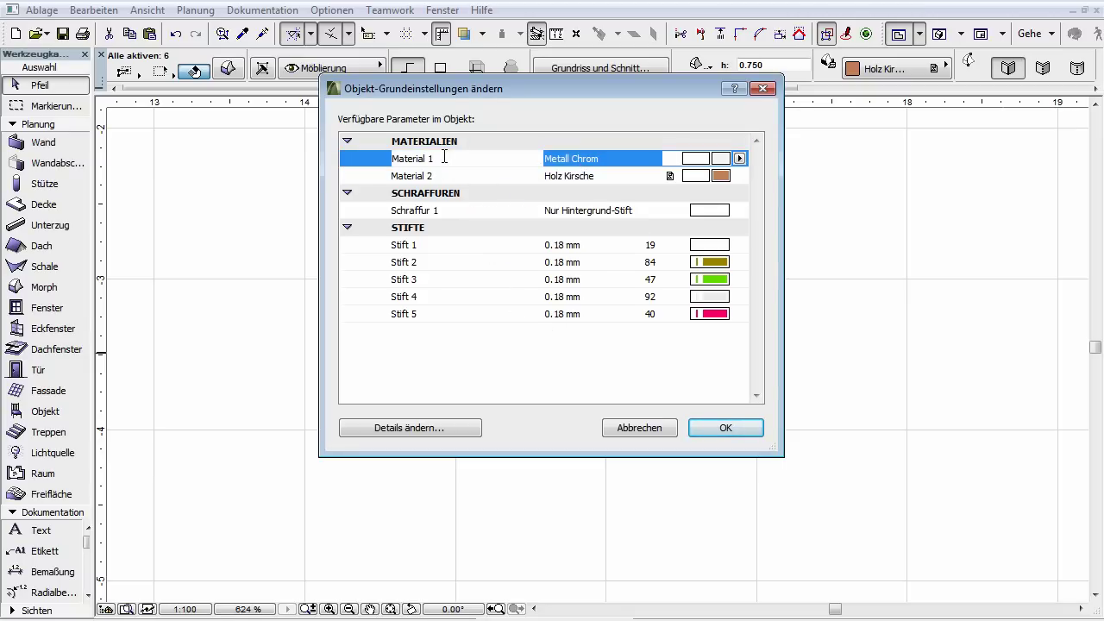
click(445, 157)
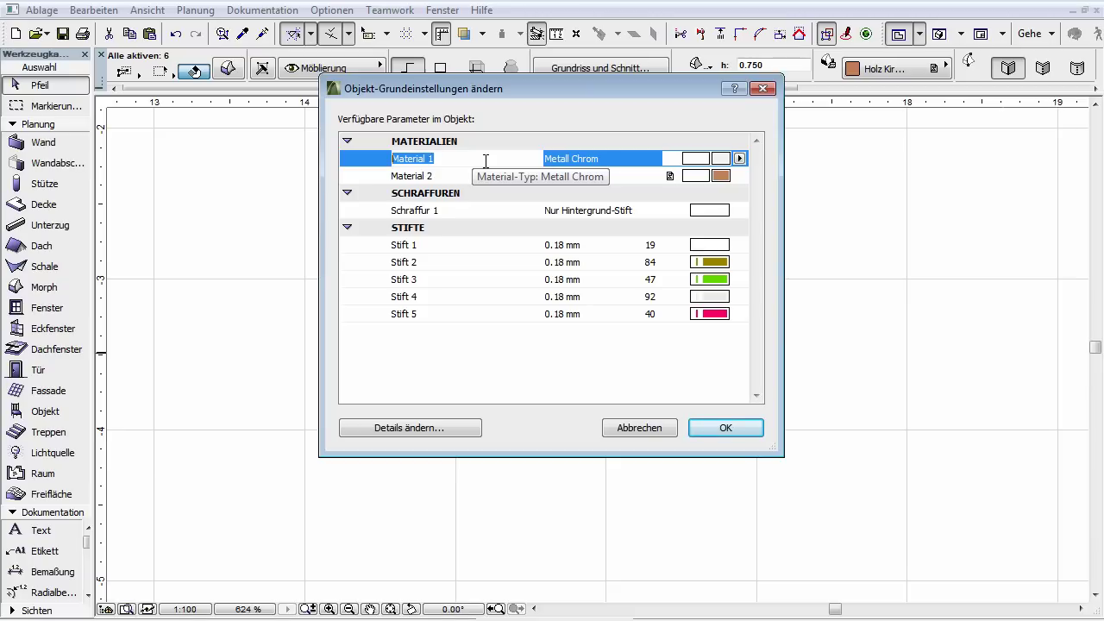
text(Ti)
text(sc)
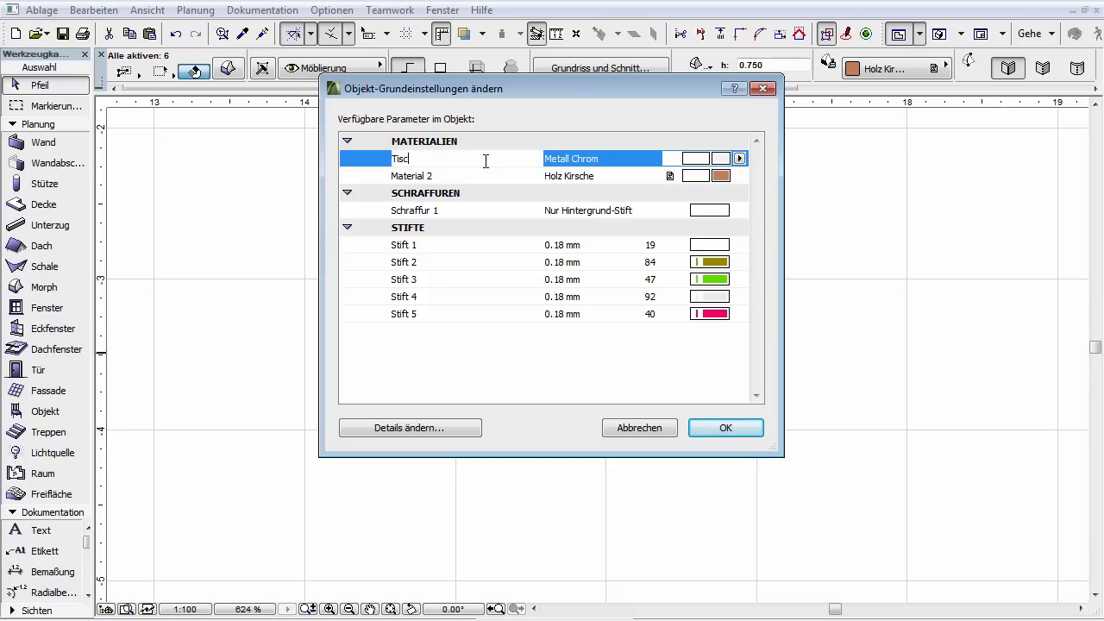
text(hbein)
mouse_move(490, 176)
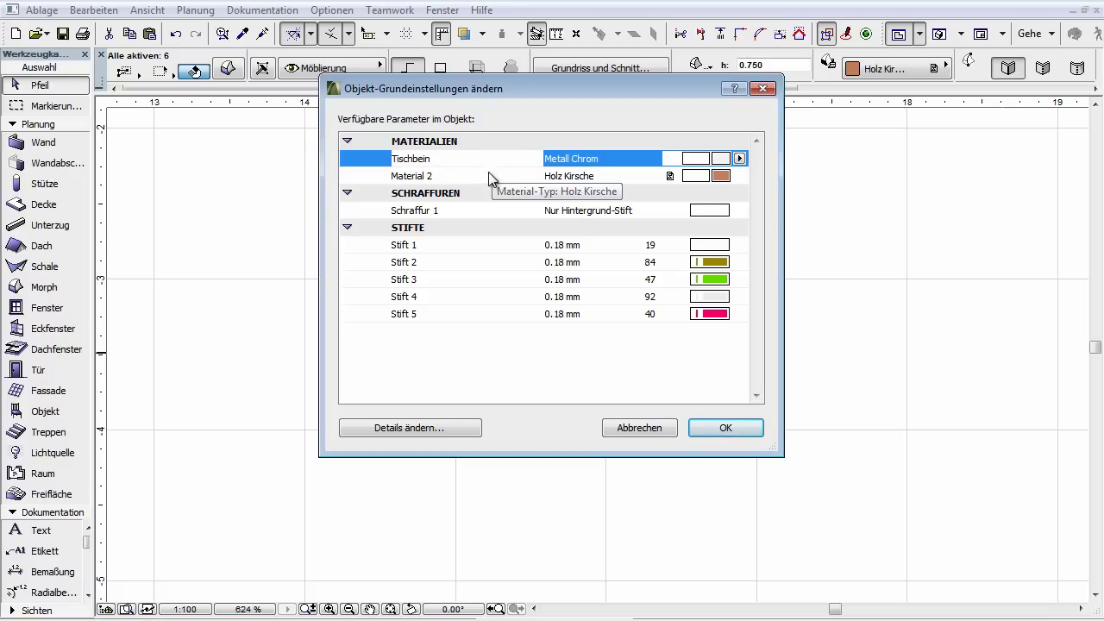
click(467, 175)
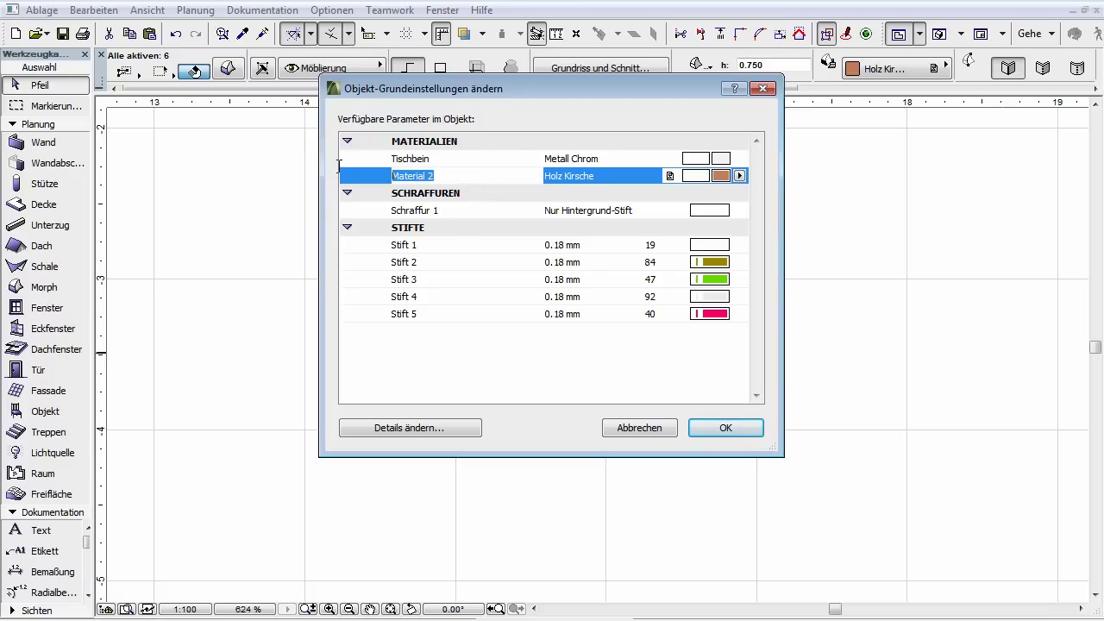
text(Tisch)
text(platte)
click(442, 279)
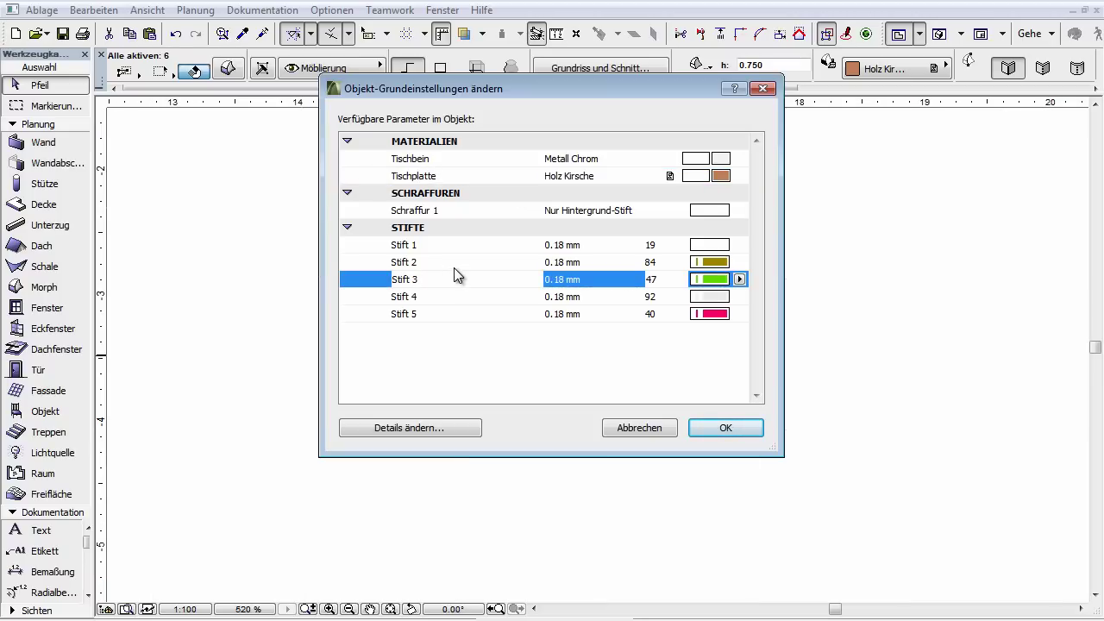
key(BackSpace)
text(Tis)
text(chplatte)
Set Tischplatte Stift to pen 94 and Stift 2 to pen 19, and confirm.
click(739, 279)
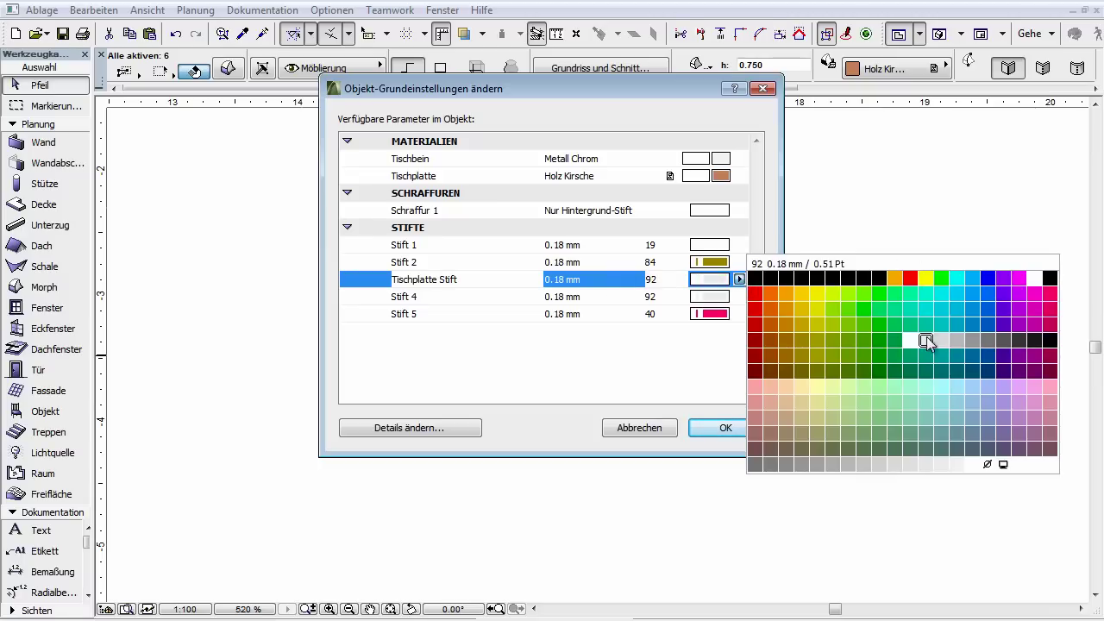
click(957, 339)
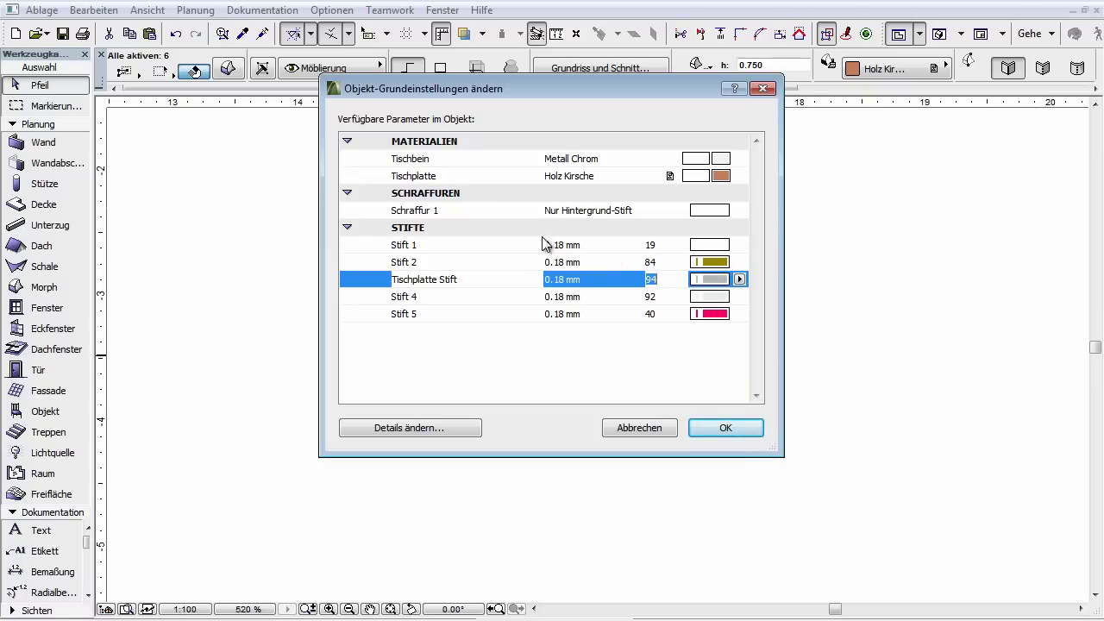
click(508, 259)
click(739, 263)
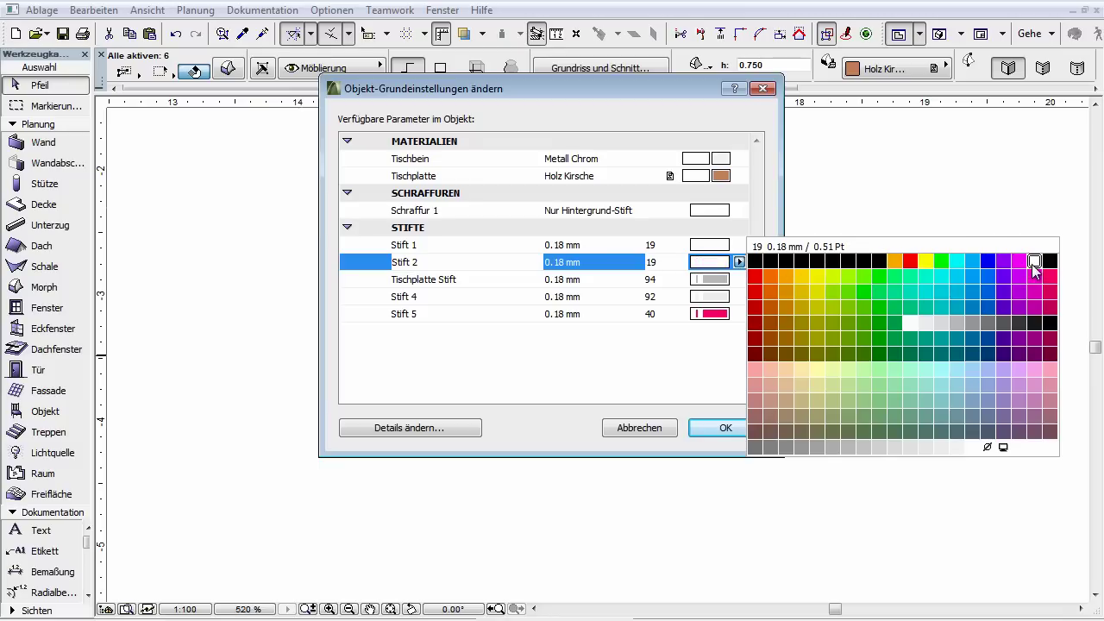
click(1034, 262)
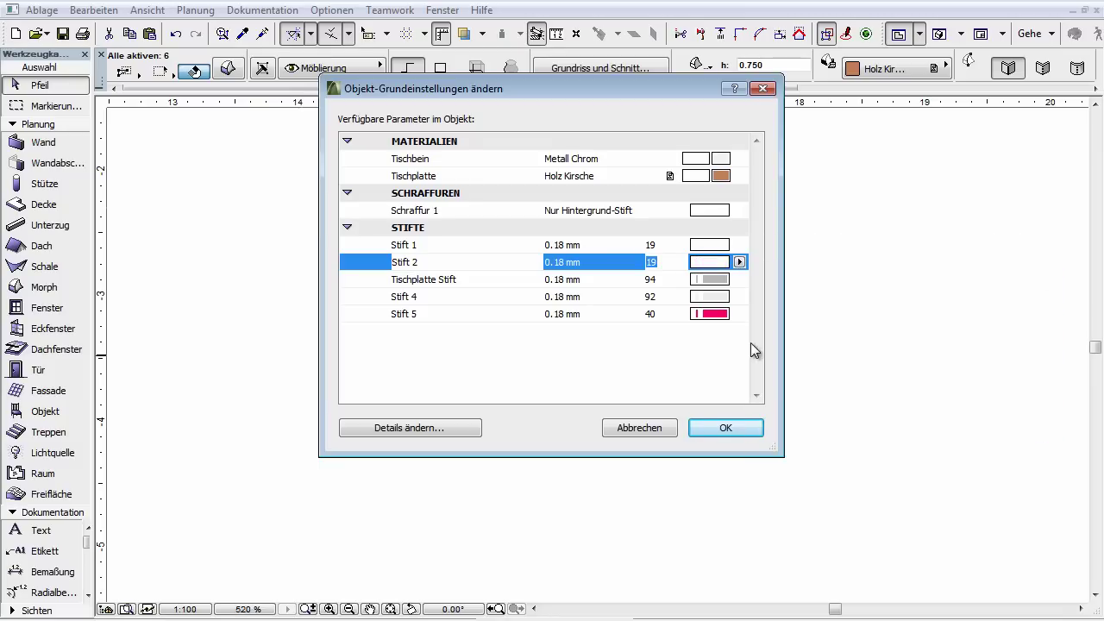
click(739, 426)
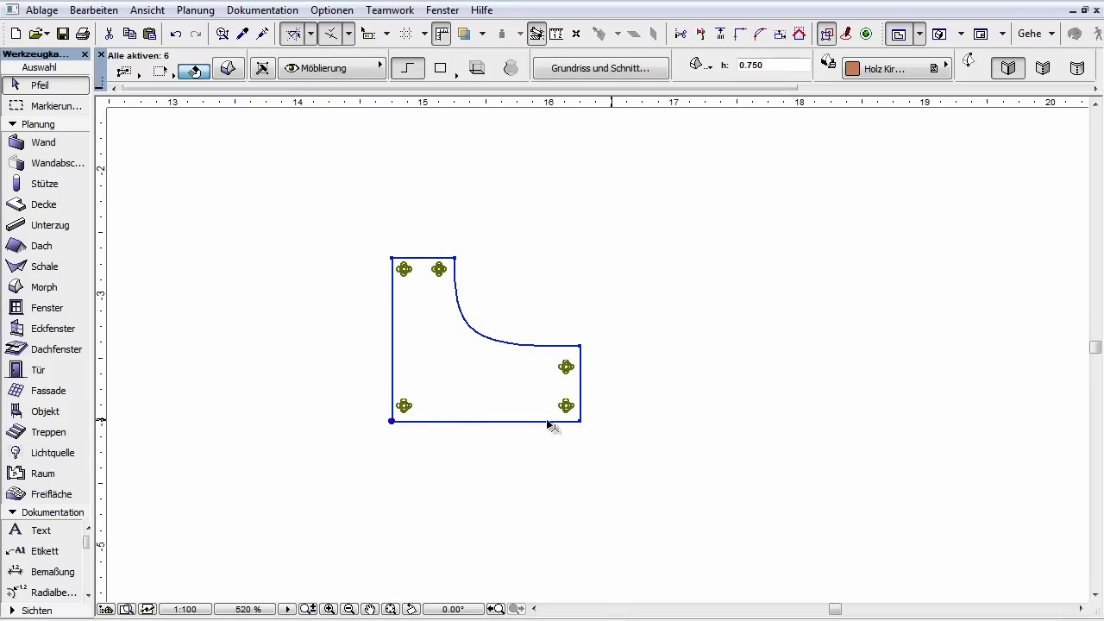
Place the Individuelle Tisch object in an empty plan area and view it in 3D.
click(187, 430)
click(66, 418)
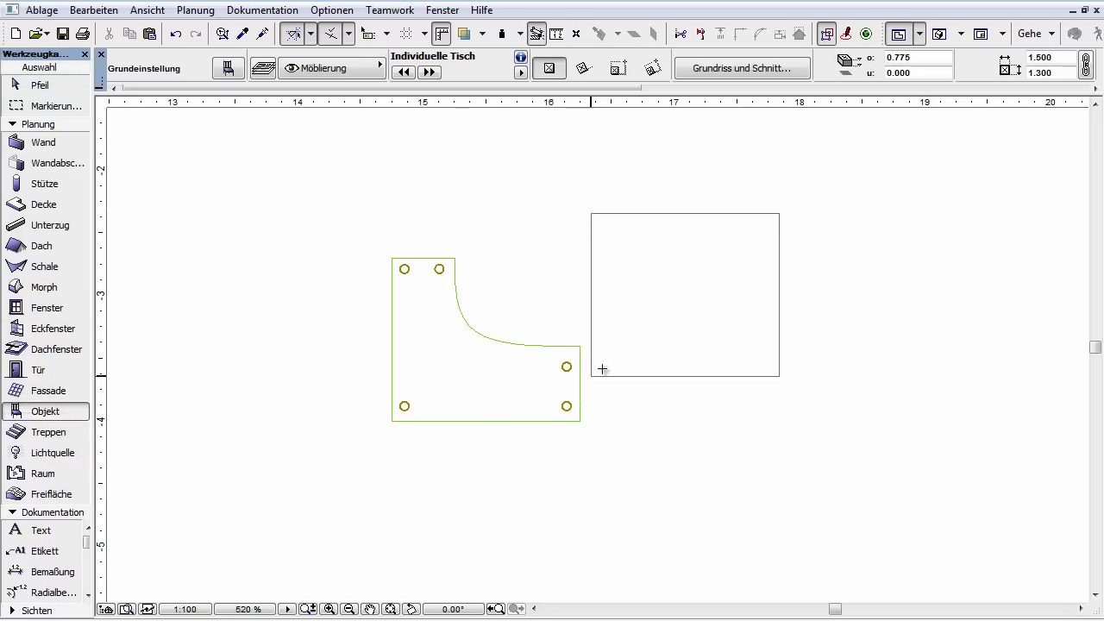
middle_drag(722, 339, 220, 522)
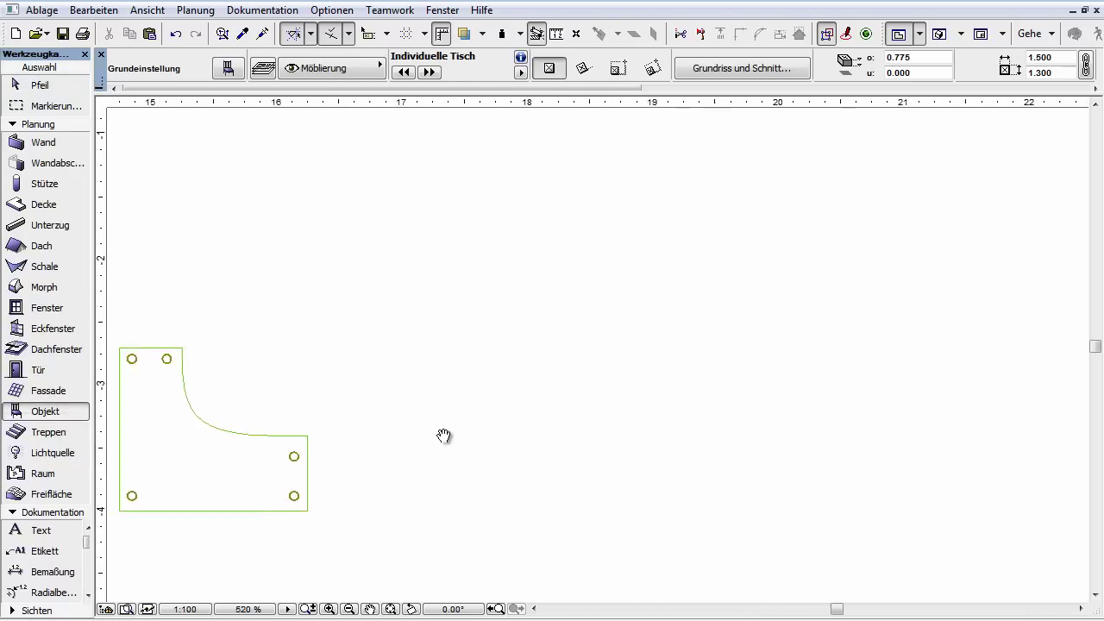
click(496, 428)
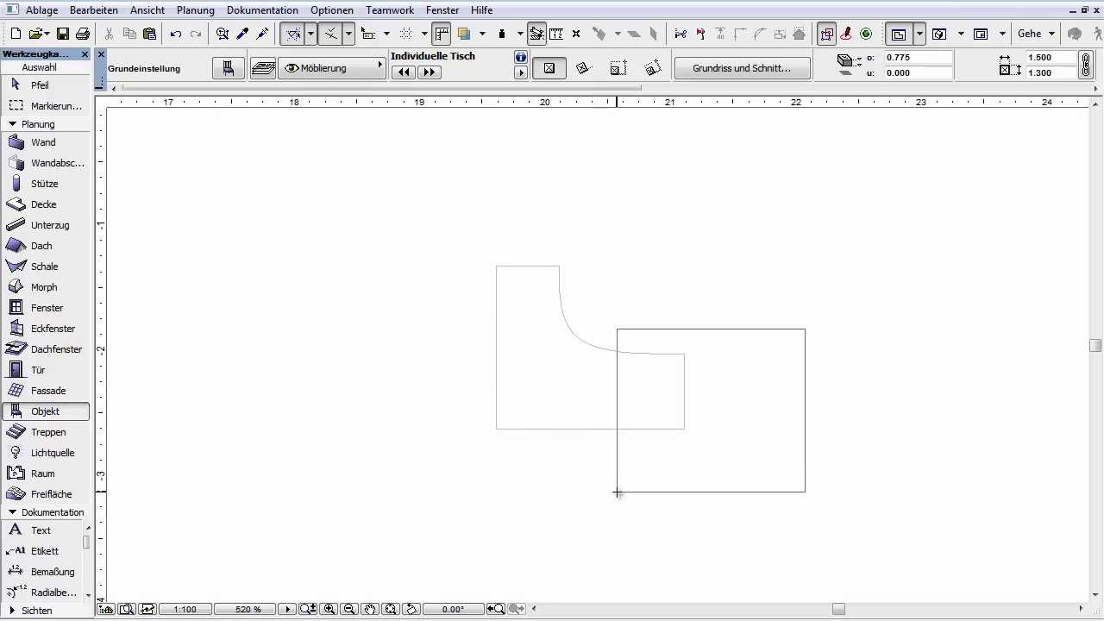
key(Escape)
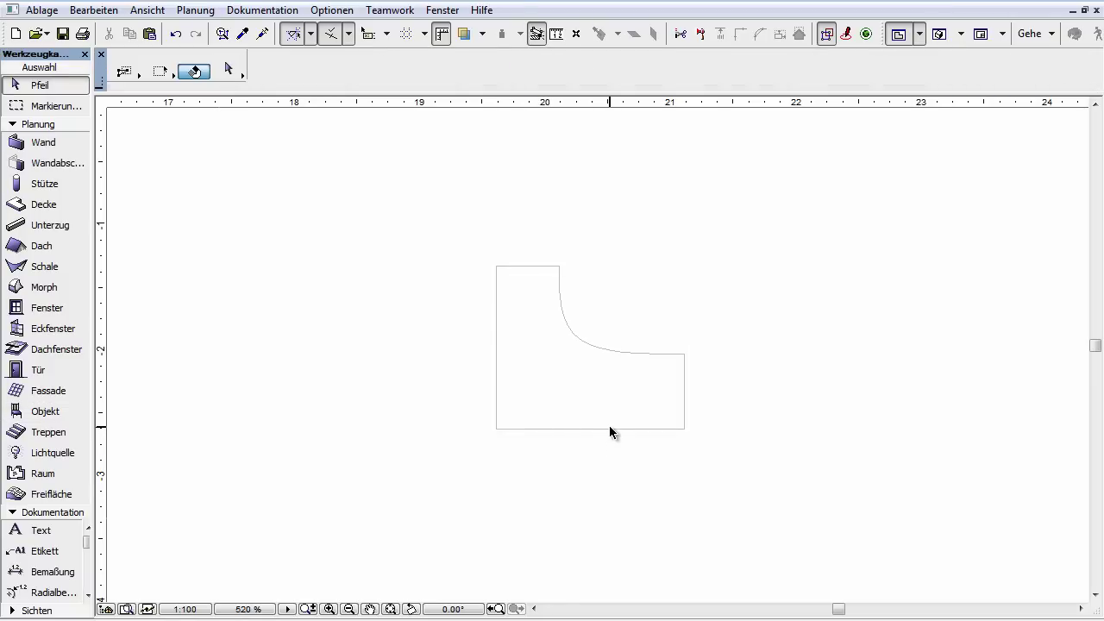
mouse_move(461, 245)
mouse_down()
mouse_move(725, 423)
mouse_move(734, 440)
mouse_up()
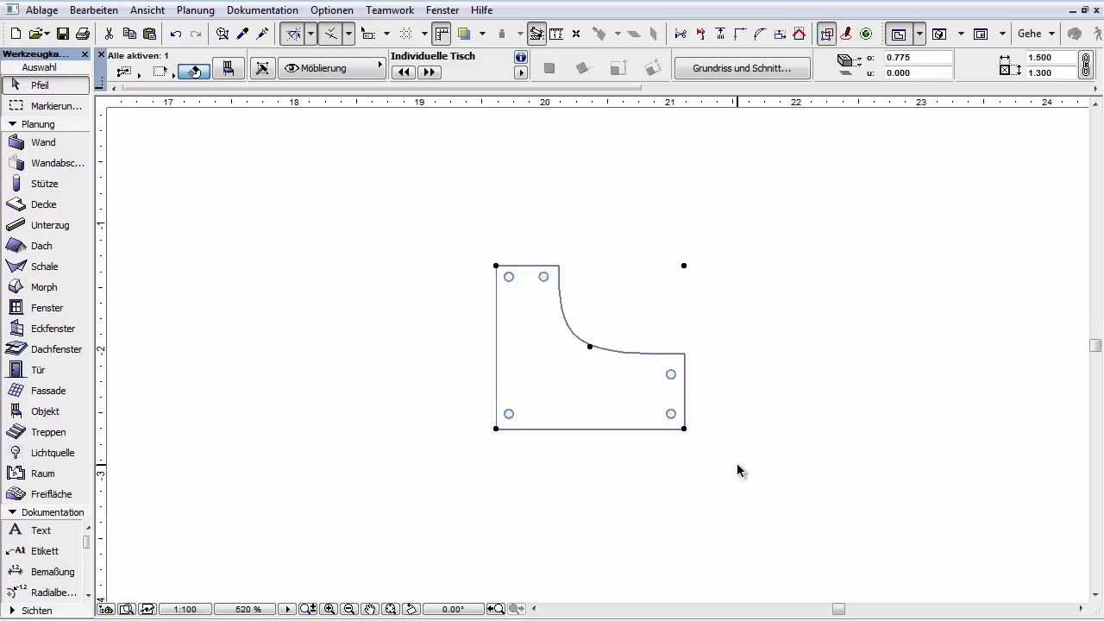
click(942, 36)
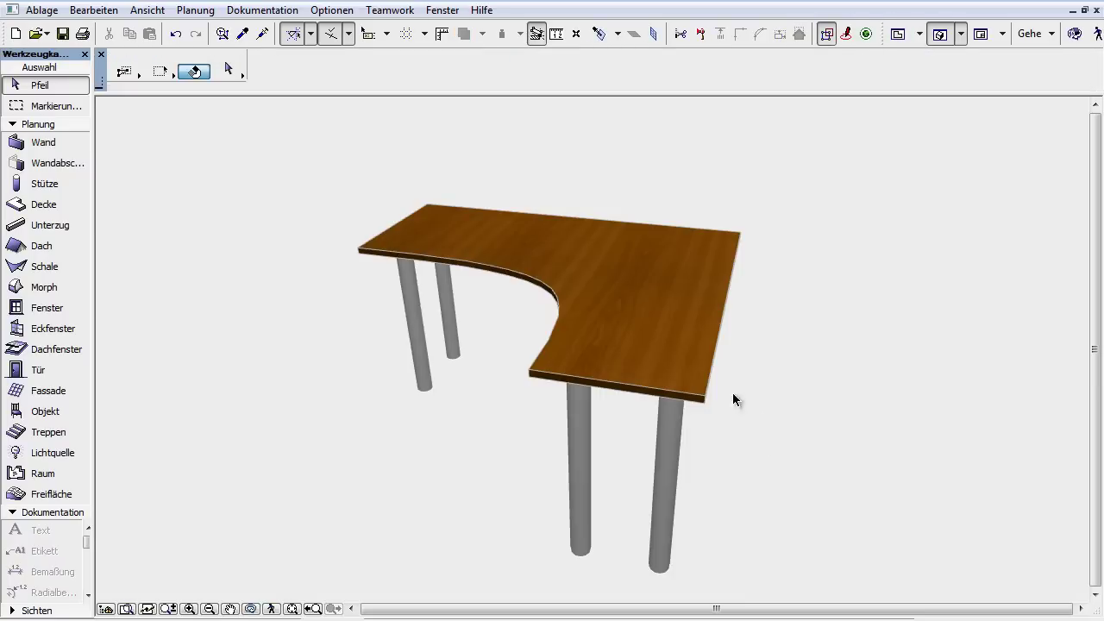
Set the placed desk's Tischplatte Stift to red pen 41, then return to the floor plan.
click(707, 374)
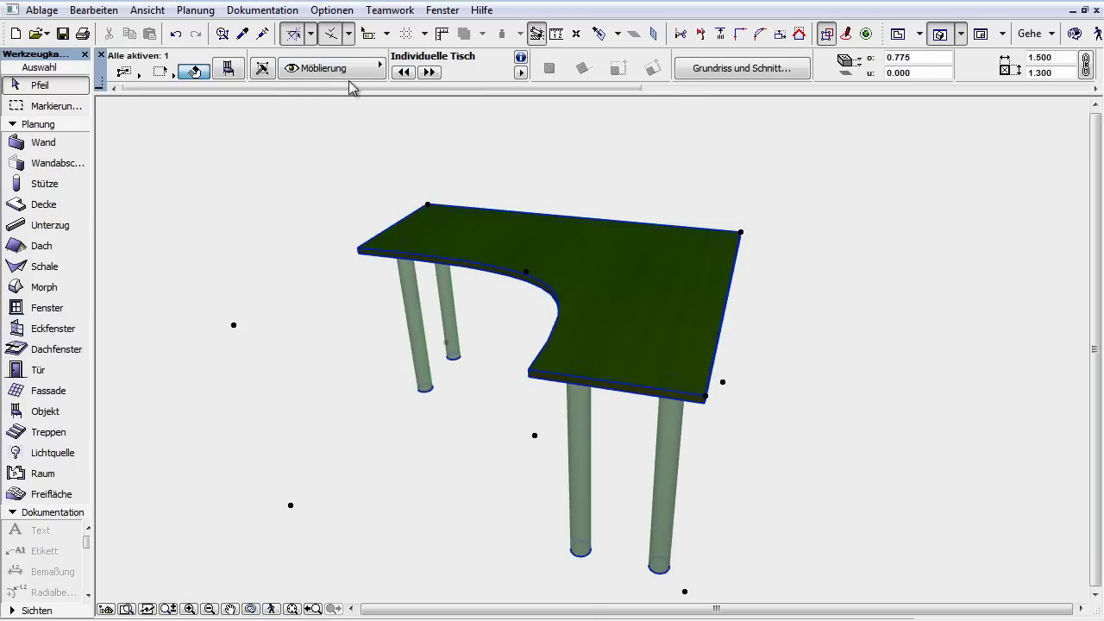
click(229, 69)
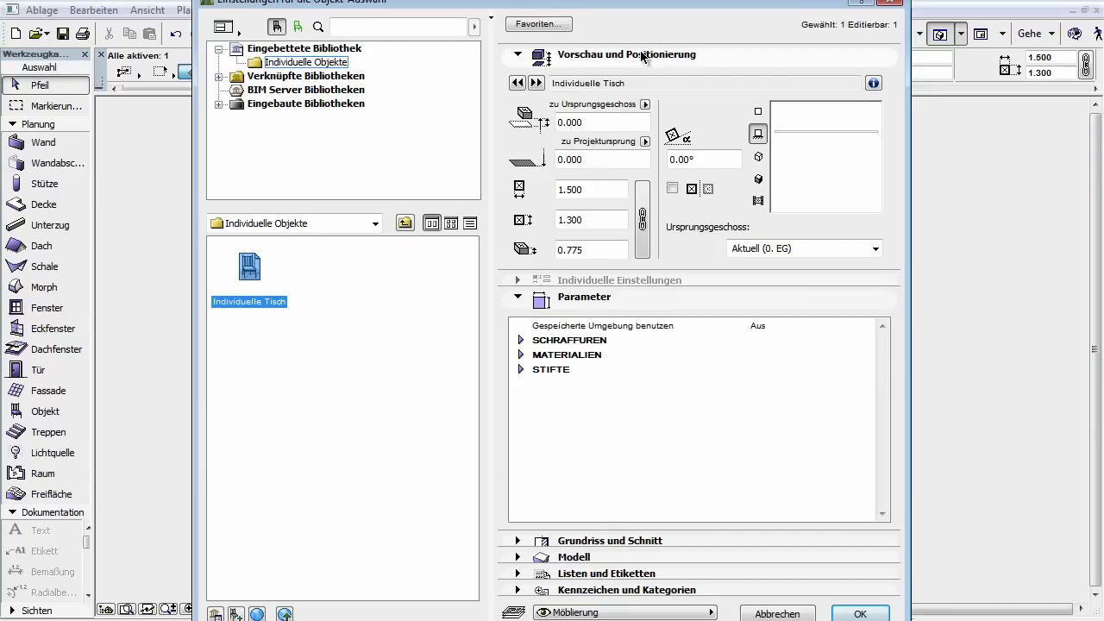
click(642, 55)
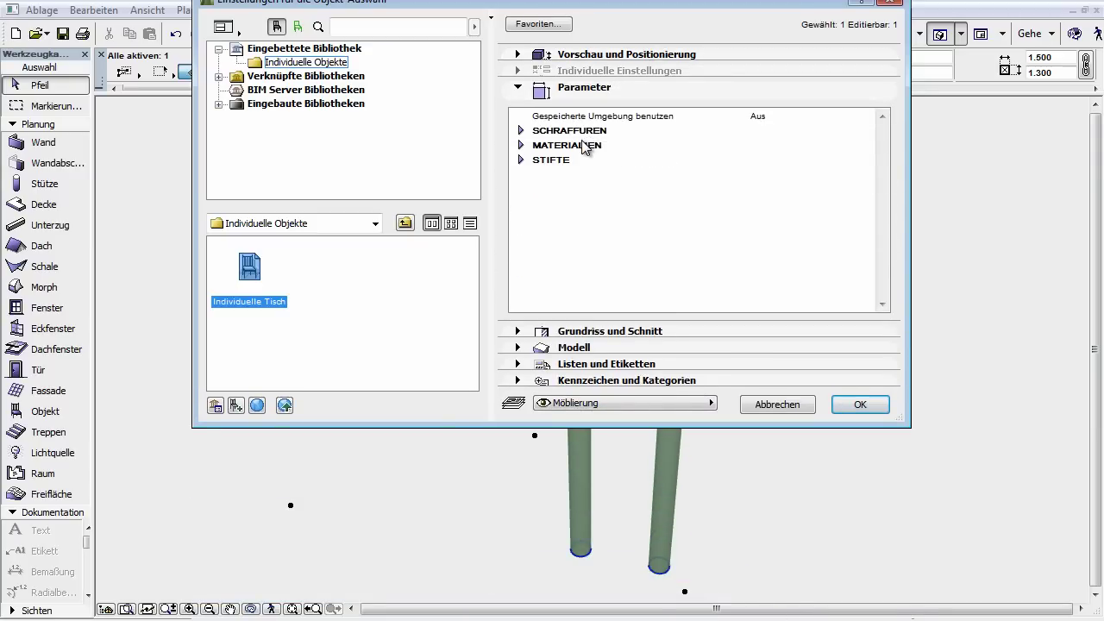
click(521, 146)
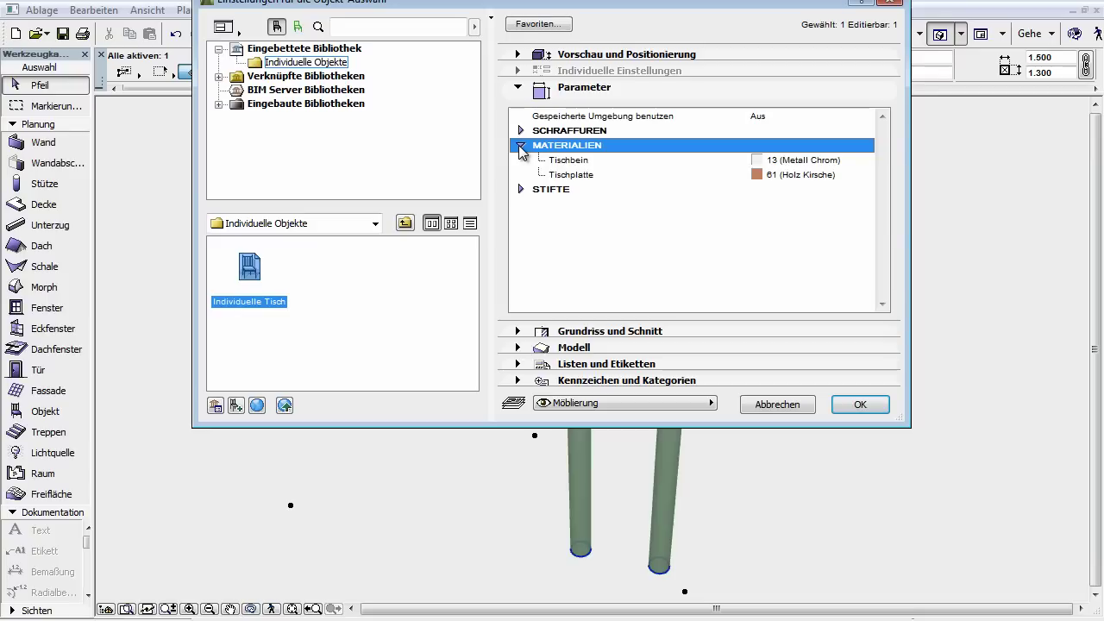
click(520, 190)
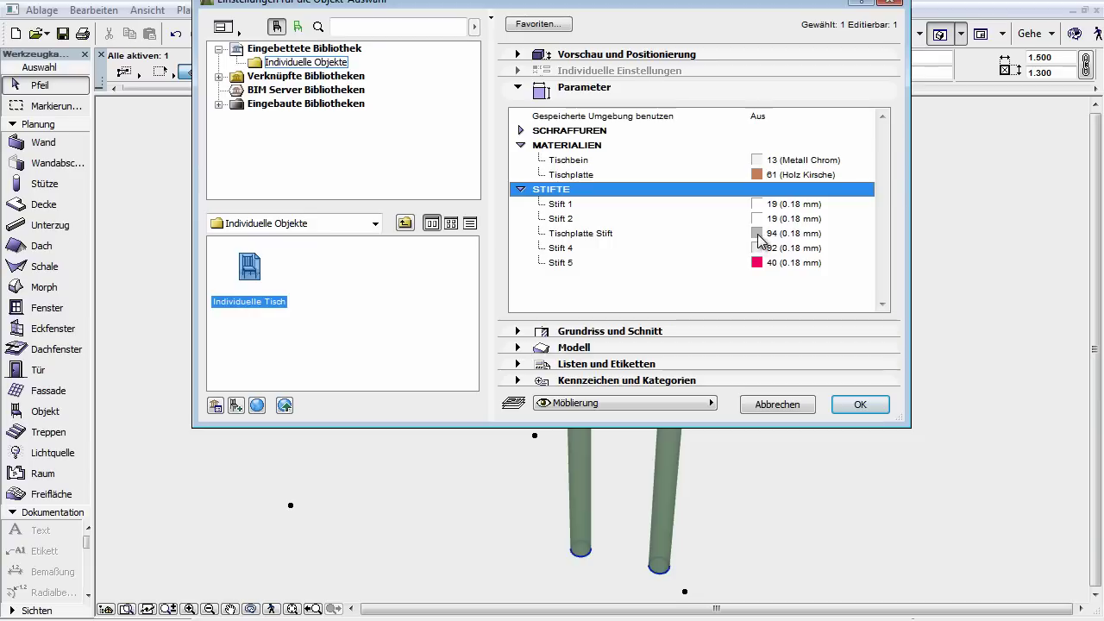
click(757, 233)
click(867, 233)
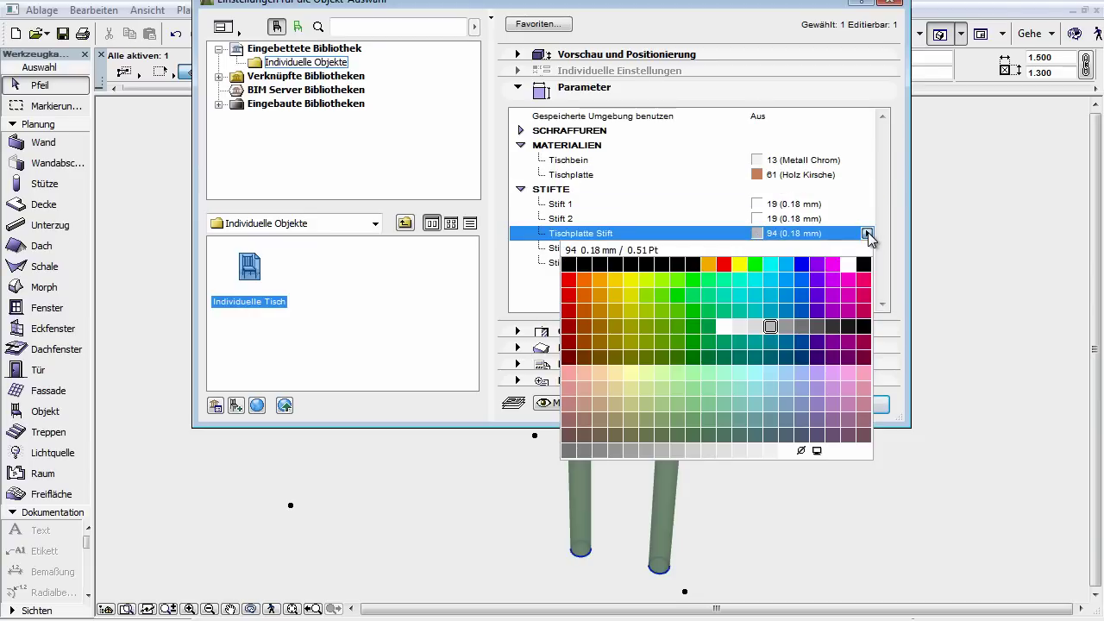
click(573, 295)
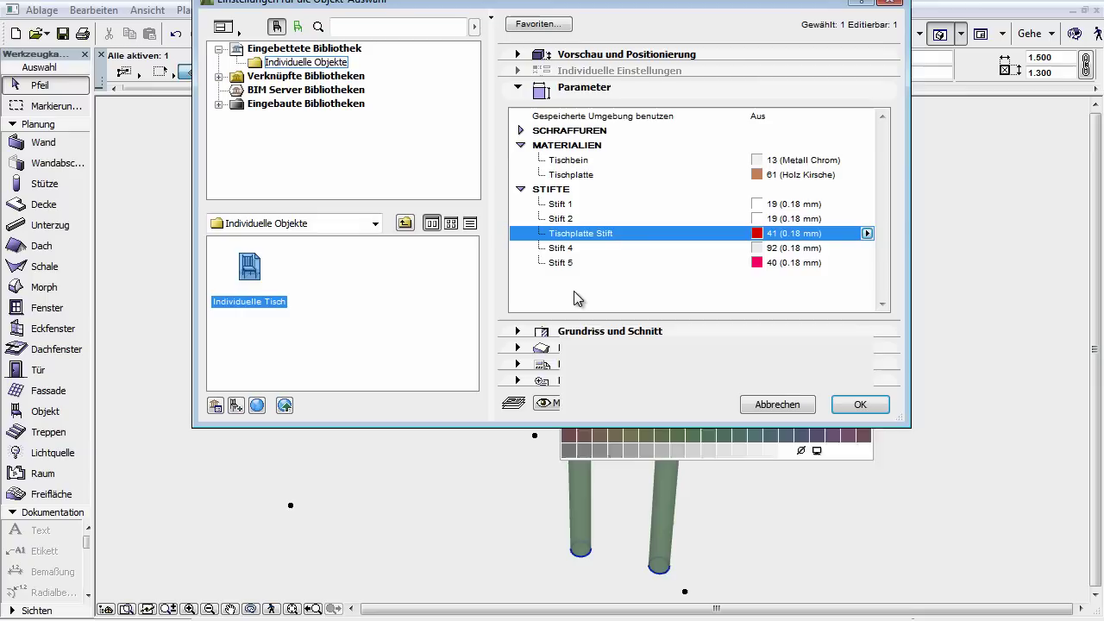
click(856, 405)
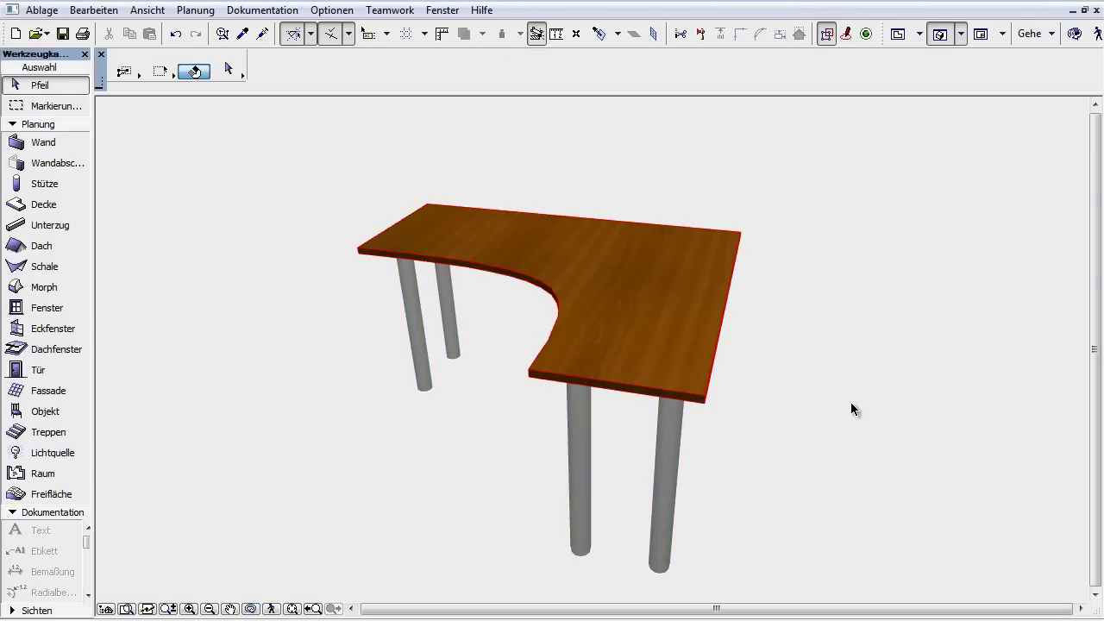
key(F2)
Deselect the desk to reveal its red tabletop outline.
click(727, 475)
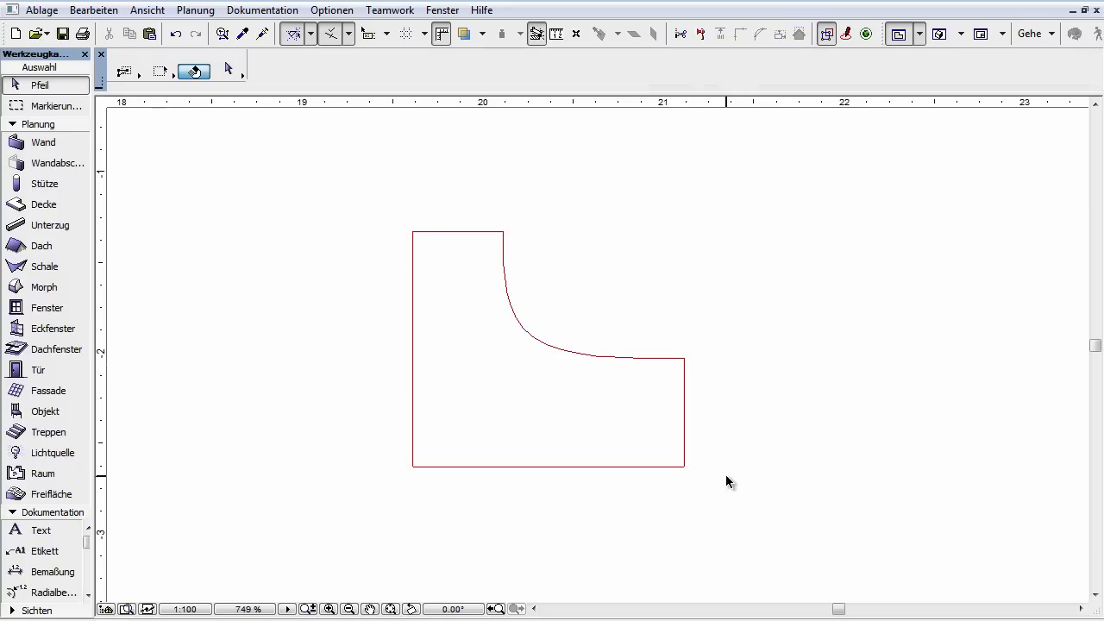